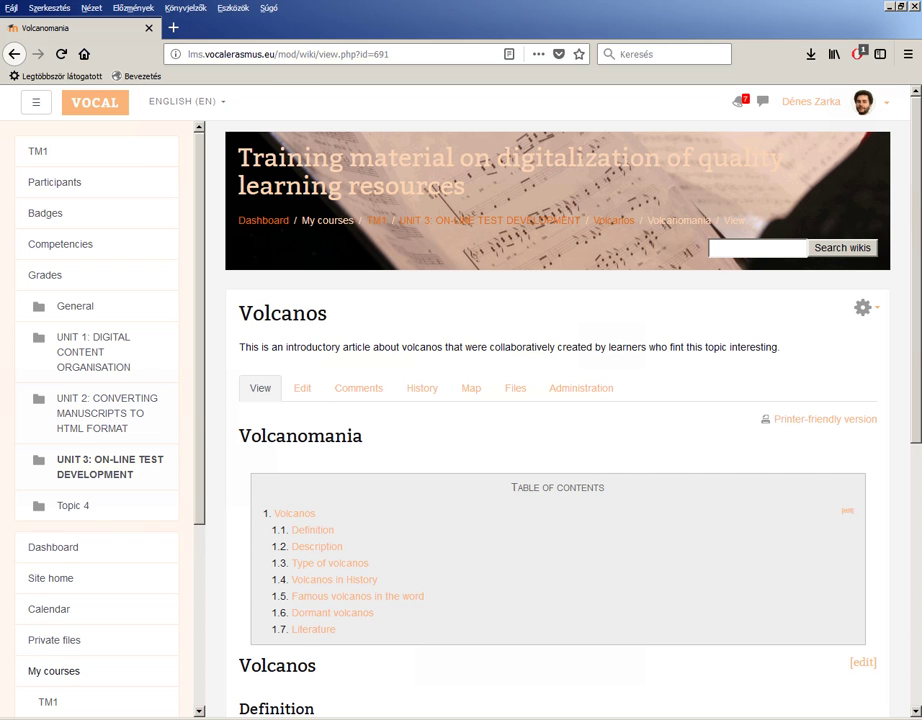
Review the Volcanomania article and its edit form, including the paragraph styles the editor offers.
scroll(267, 512, "down", 3)
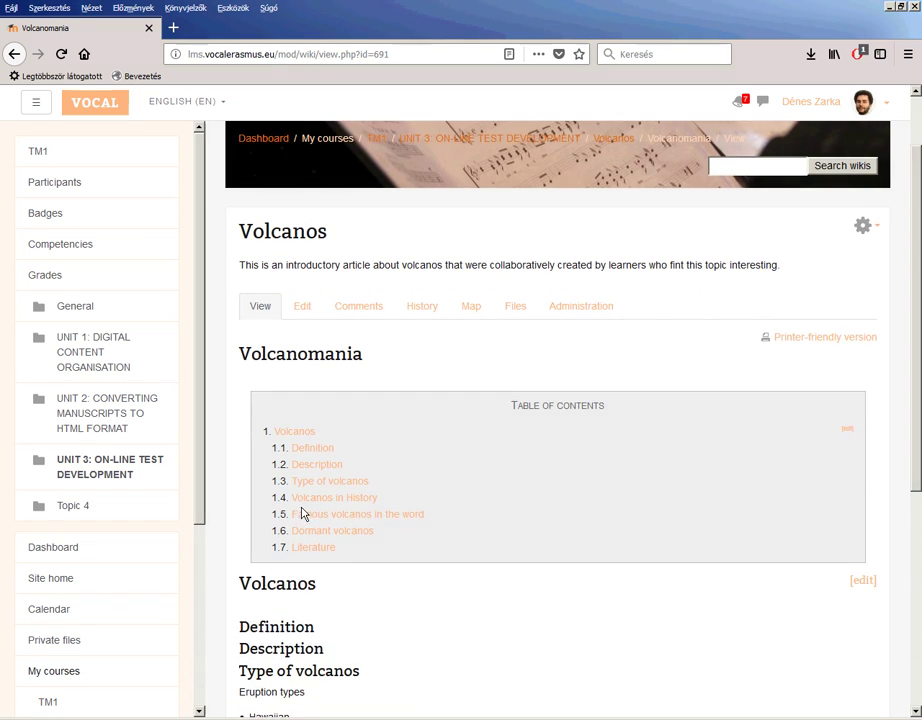
scroll(309, 519, "down", 2)
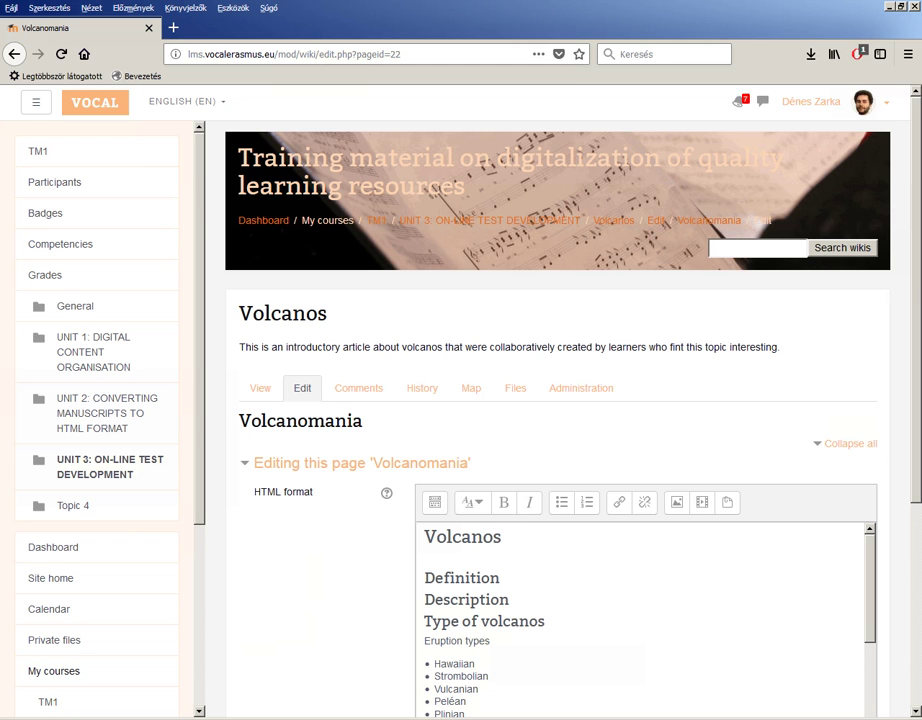
scroll(350, 531, "down", 3)
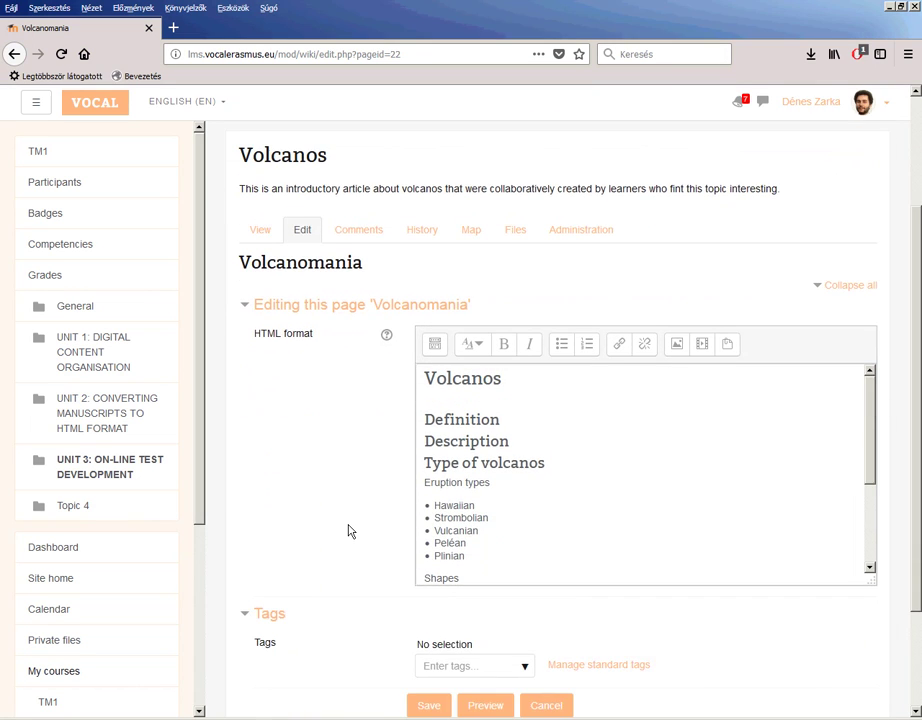
scroll(350, 531, "down", 2)
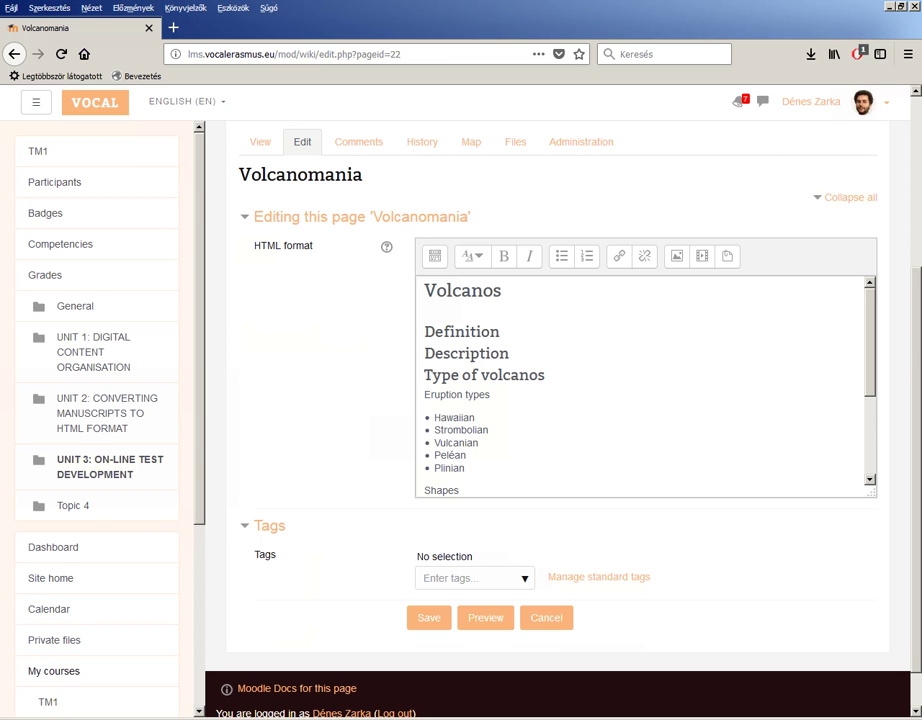
mouse_move(872, 385)
left_mouse_down()
mouse_move(872, 470)
mouse_move(872, 366)
left_mouse_up()
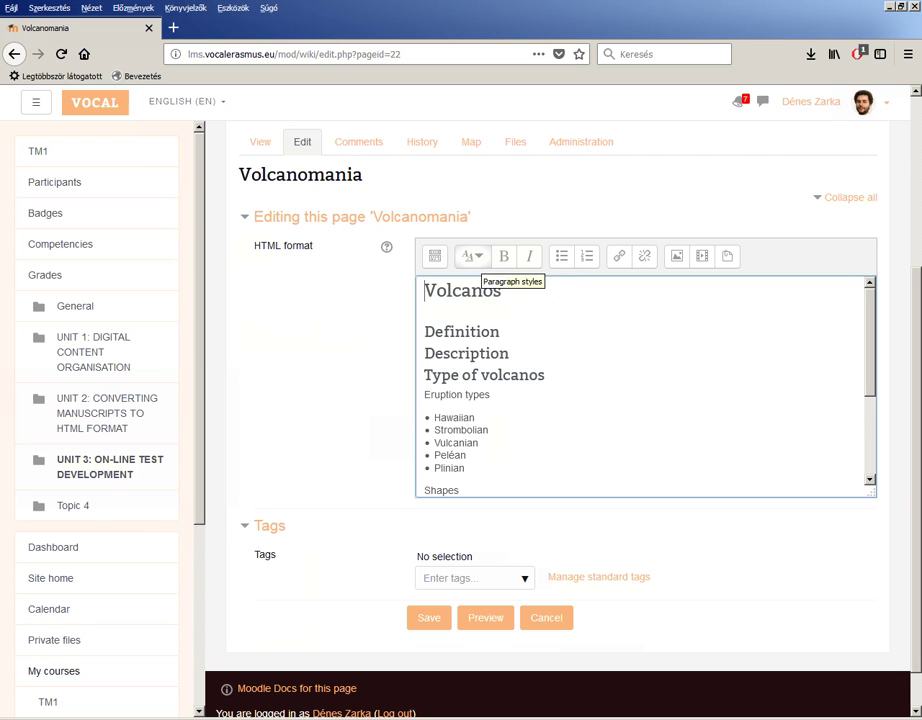
left_click(473, 256)
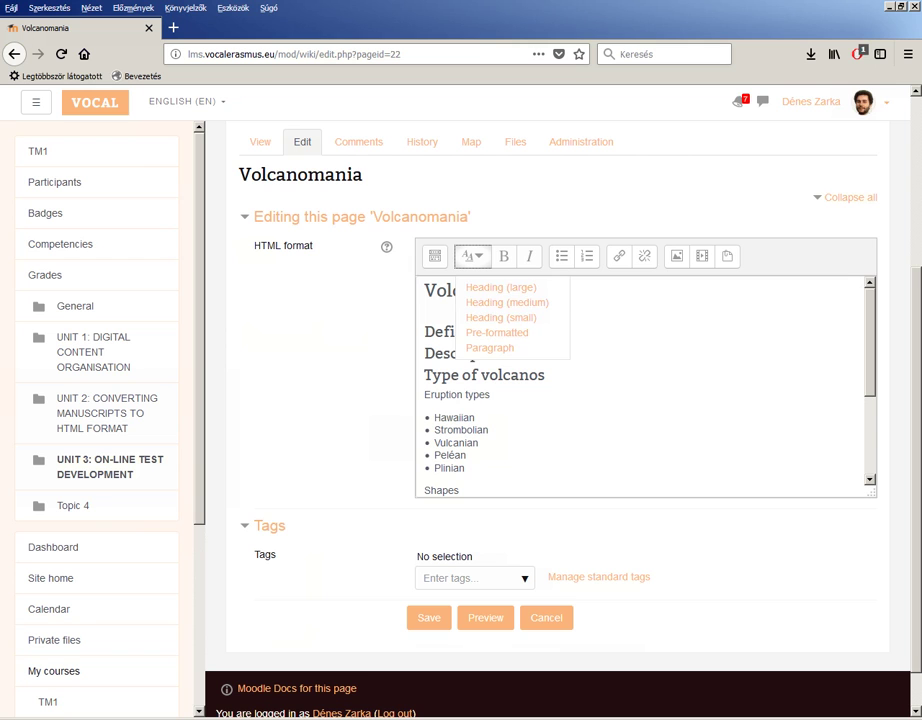
key("Escape")
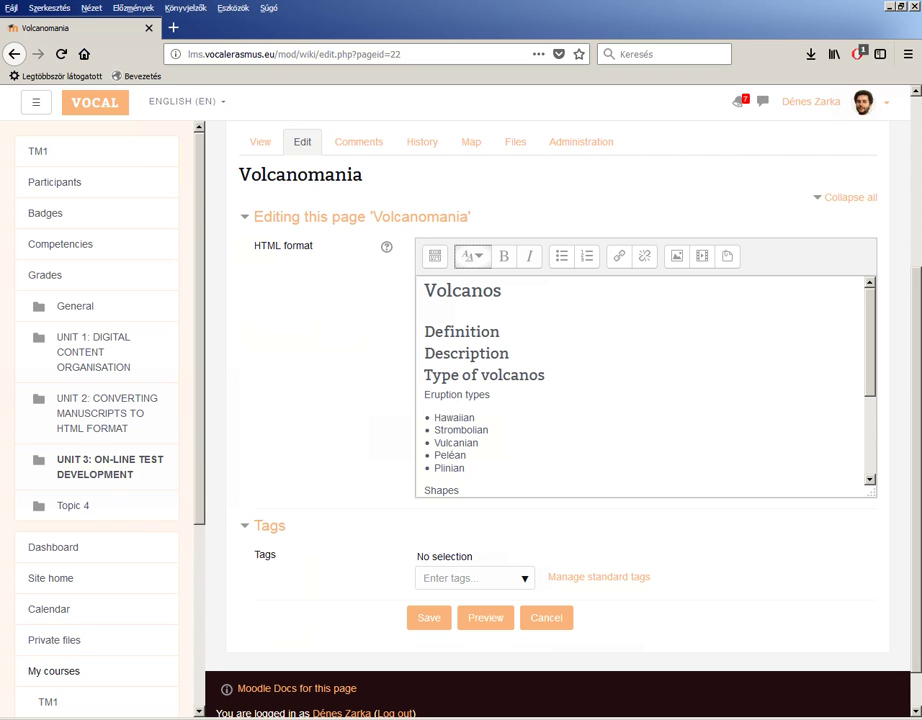
Leave the Volcanomania edit form without saving and read the comments on the wiki page.
left_click(358, 141)
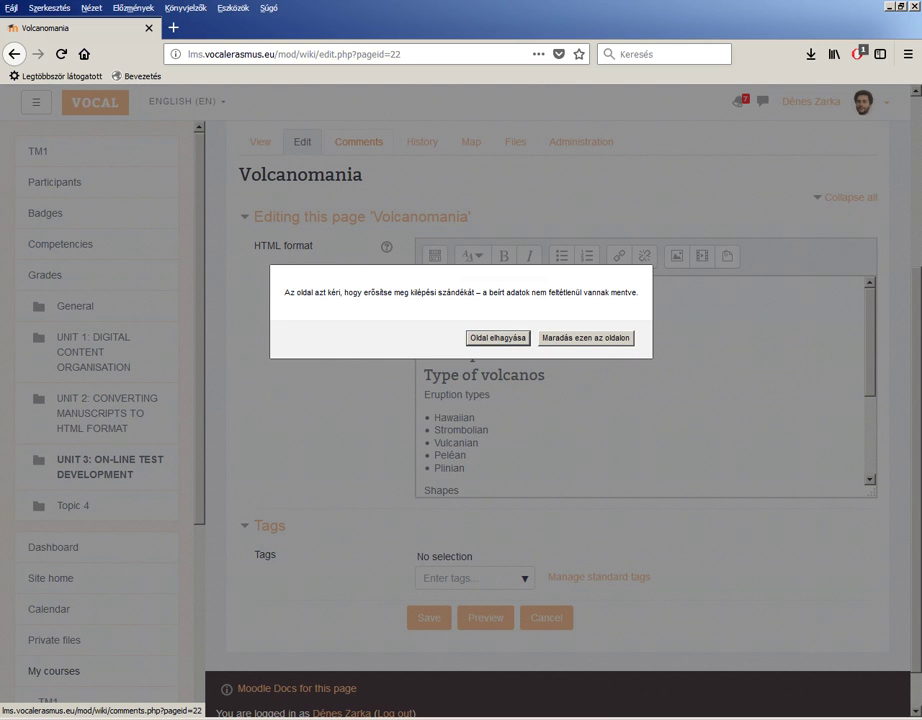
left_click(497, 338)
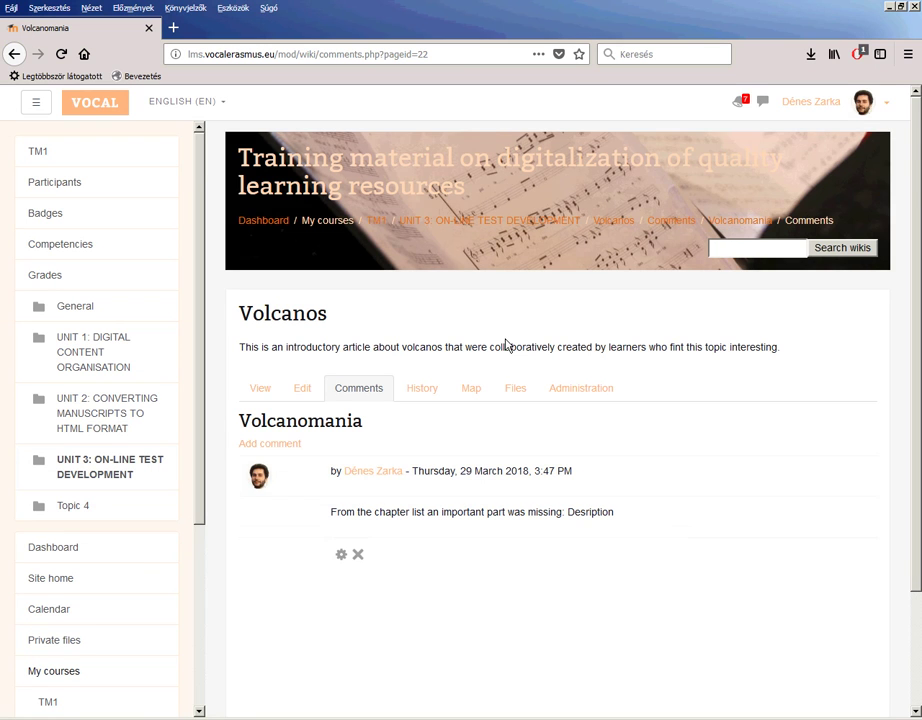
scroll(506, 345, "down", 2)
scroll(506, 345, "down", 1)
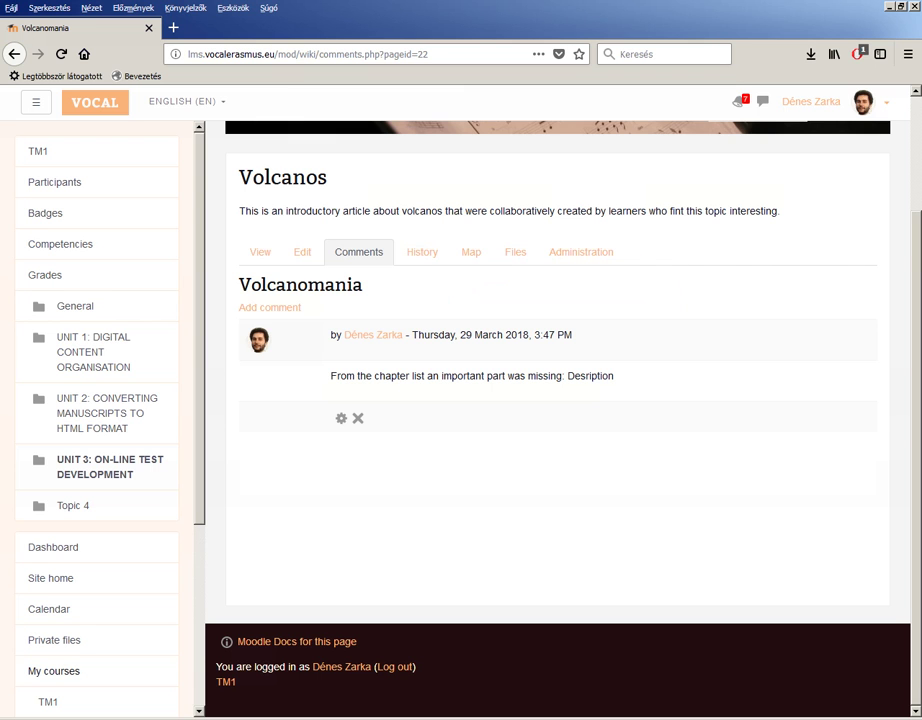
Look through the Volcanomania page's version history, view version 1 and return to the version list.
left_click(422, 251)
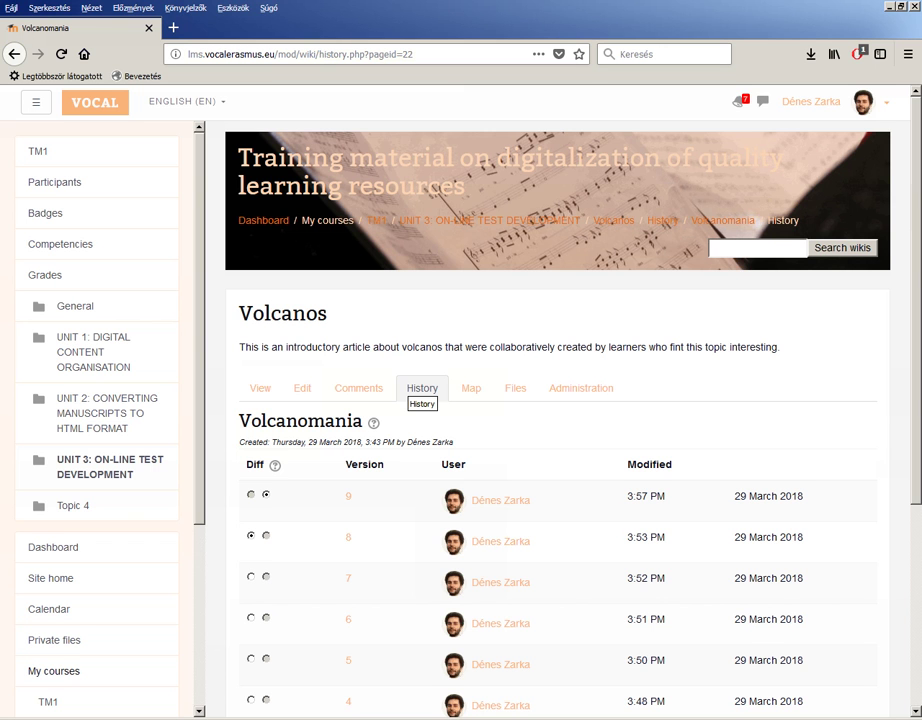
scroll(408, 388, "down", 5)
scroll(408, 388, "down", 1)
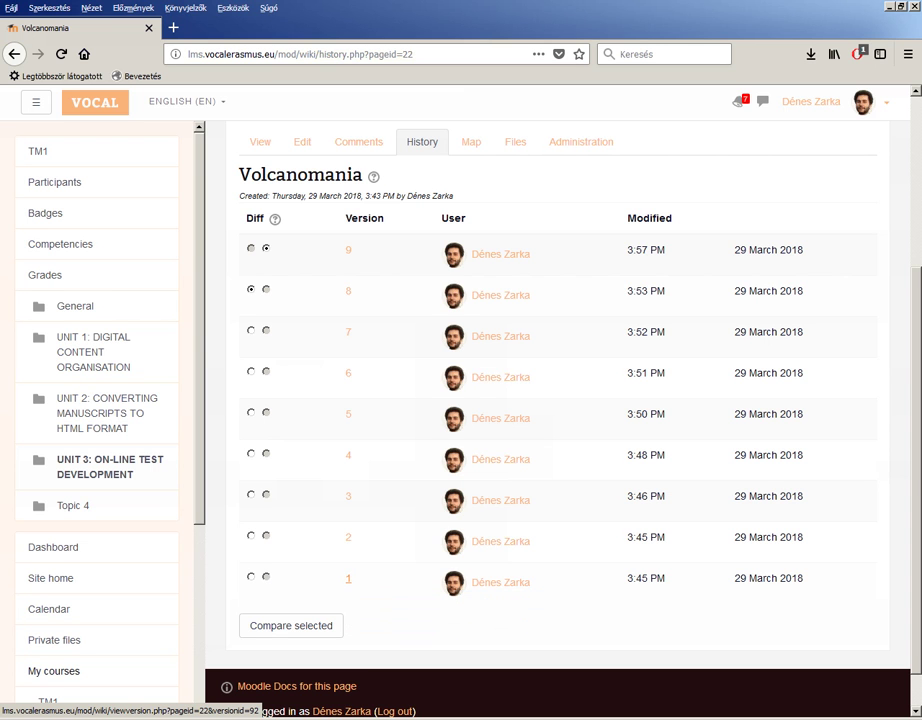
left_click(348, 578)
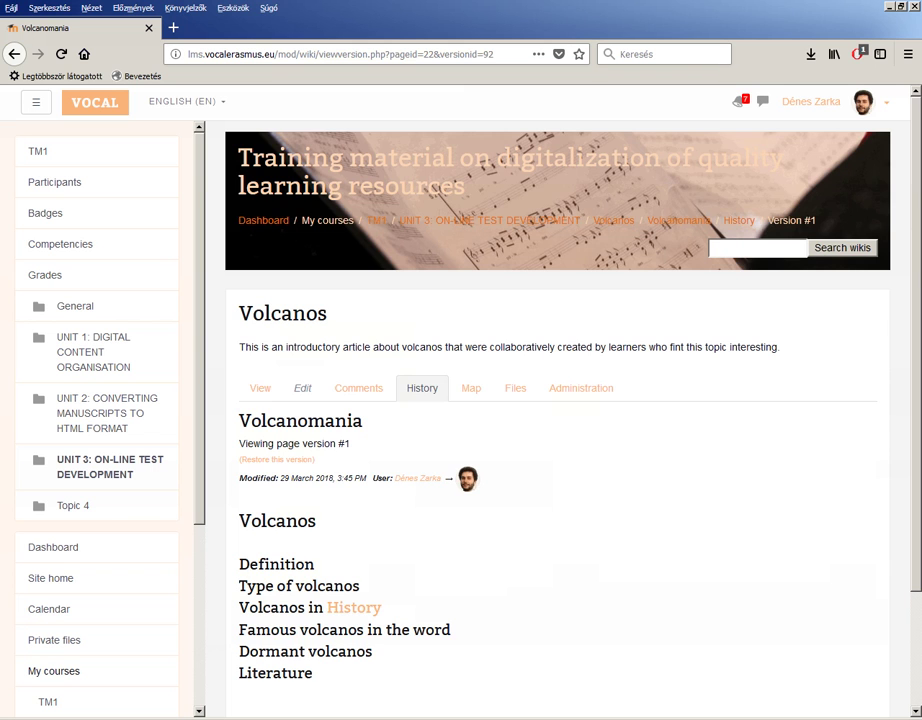
key("alt+Left")
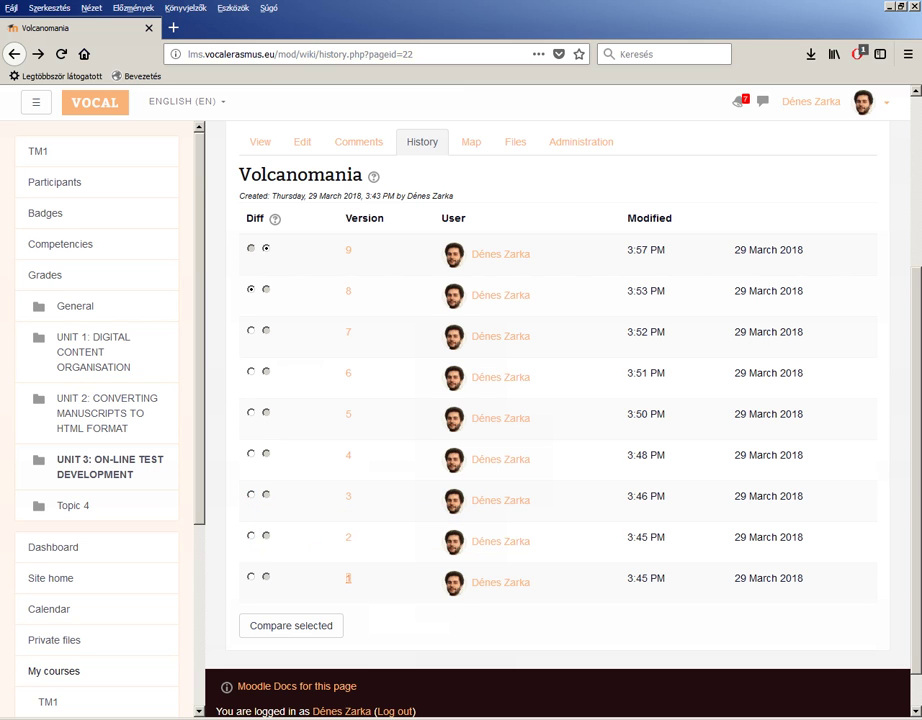
Compare version 3 of the Volcanomania page with version 9 and examine the differences.
left_click(251, 494)
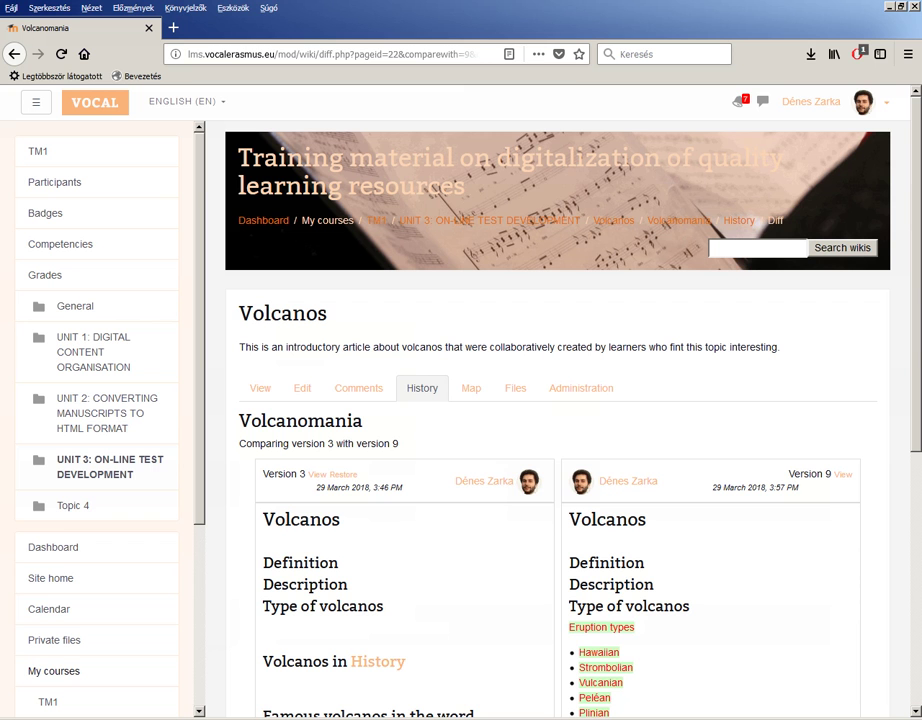
scroll(386, 589, "down", 1)
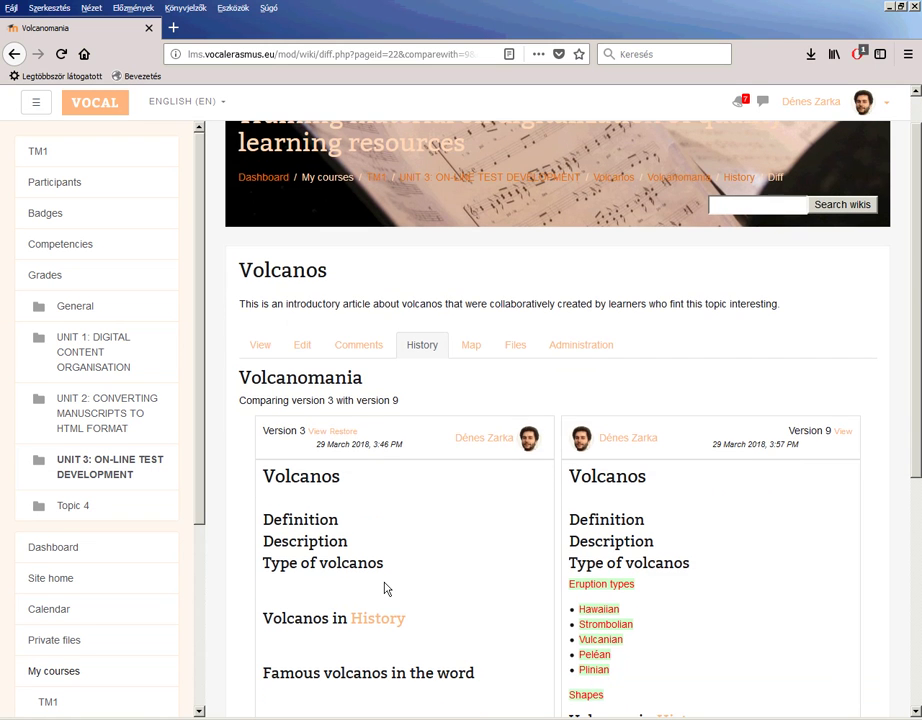
scroll(386, 589, "down", 1)
scroll(386, 589, "down", 2)
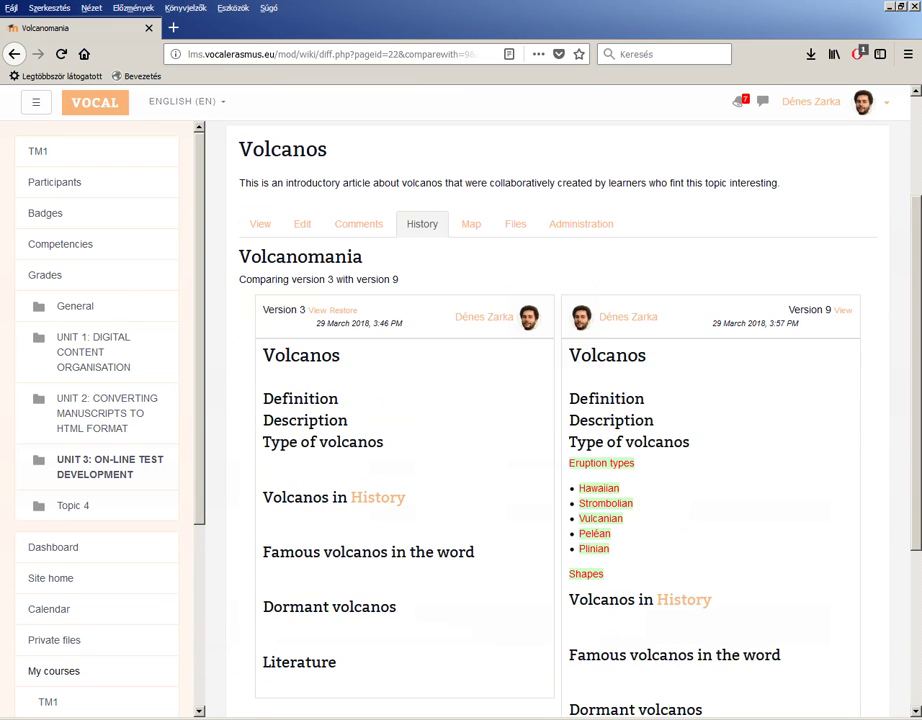
scroll(386, 589, "down", 4)
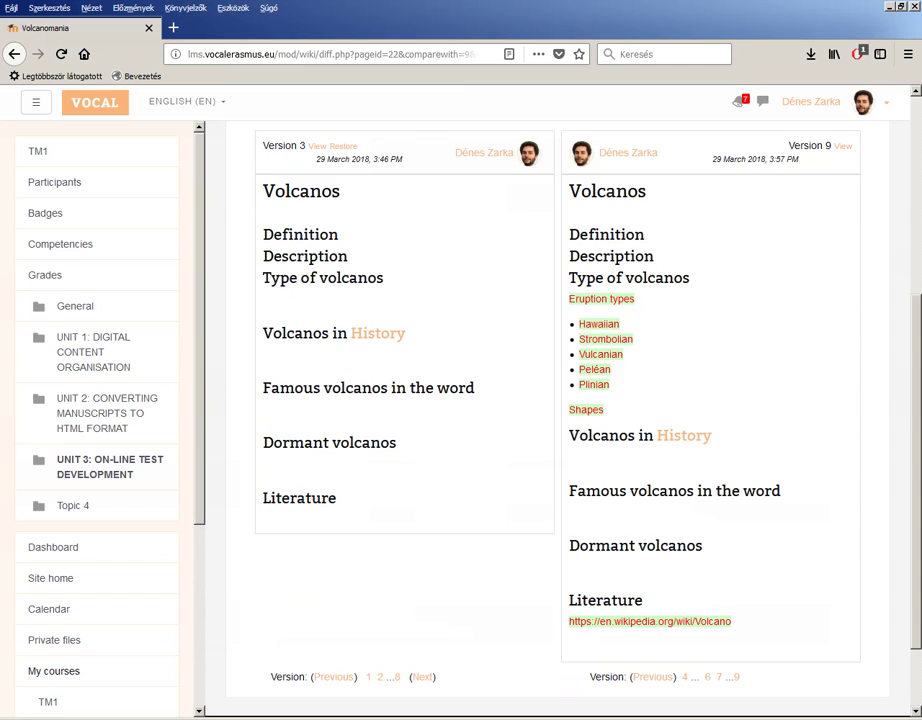
scroll(558, 420, "up", 2)
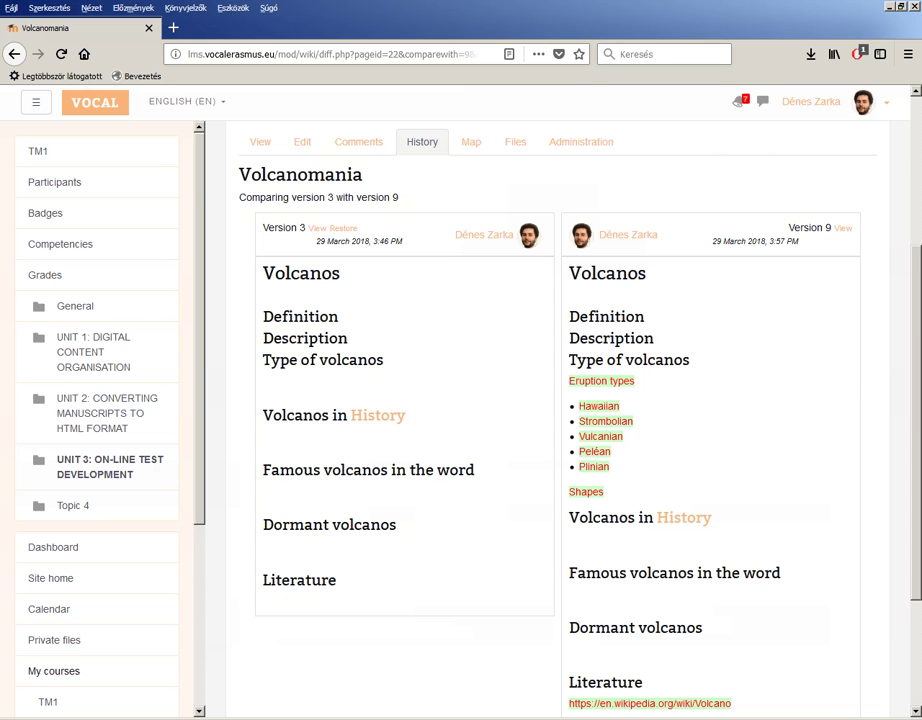
Open the Shapes type page from the wiki's page list and copy its entries from Cinder Cone to Strato.
left_click(471, 142)
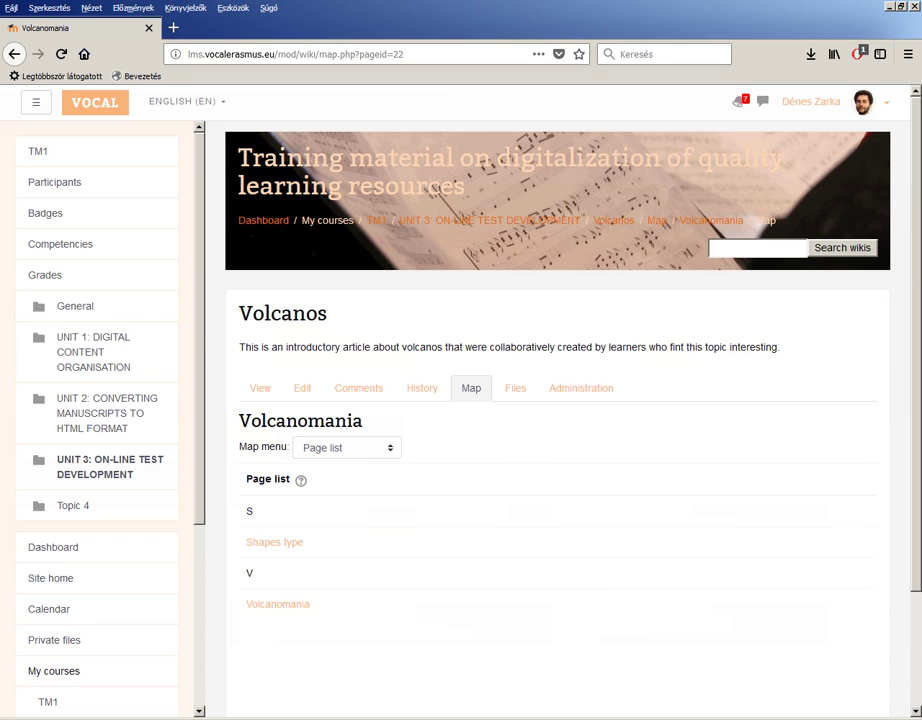
left_click(274, 542)
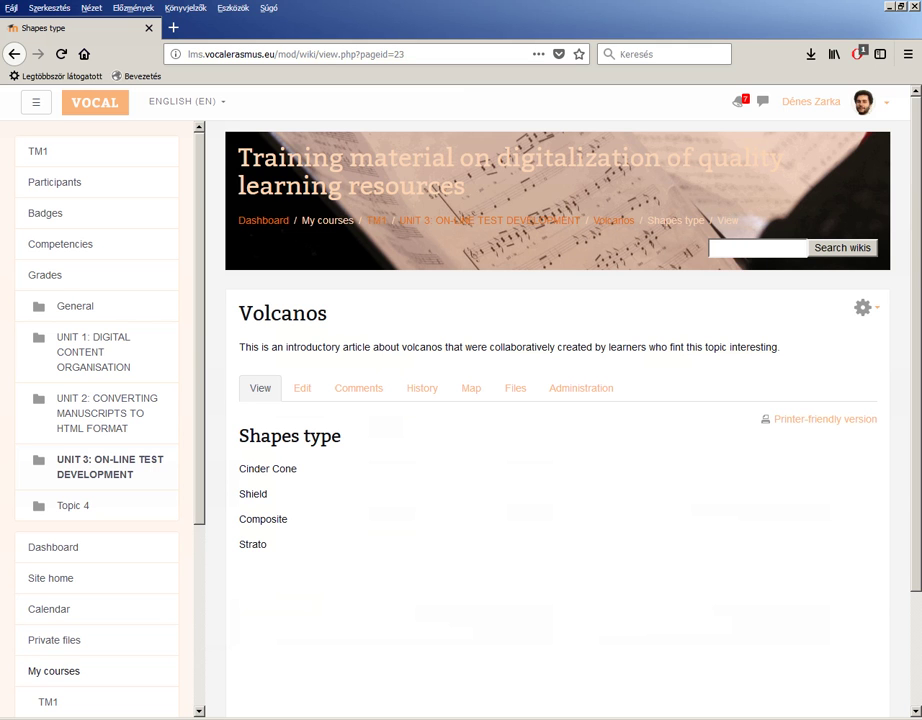
left_click_drag(240, 468, 278, 547)
key("ctrl+c")
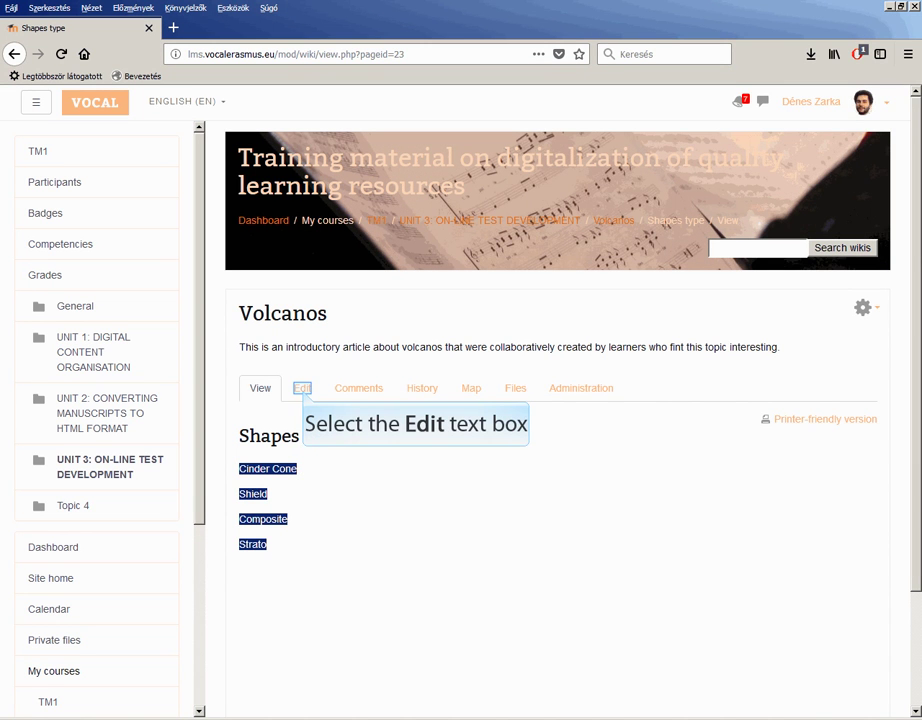
Paste the copied entries below Shapes on the Volcanomania page and format the lines from Shapes to Strato as a bulleted list.
left_click(302, 388)
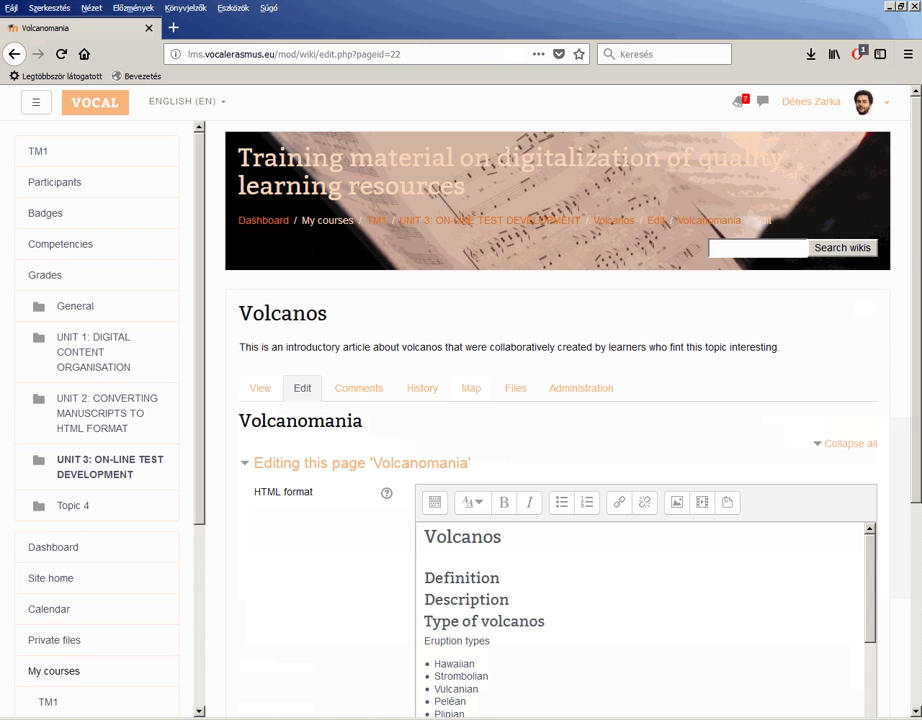
scroll(325, 551, "down", 3)
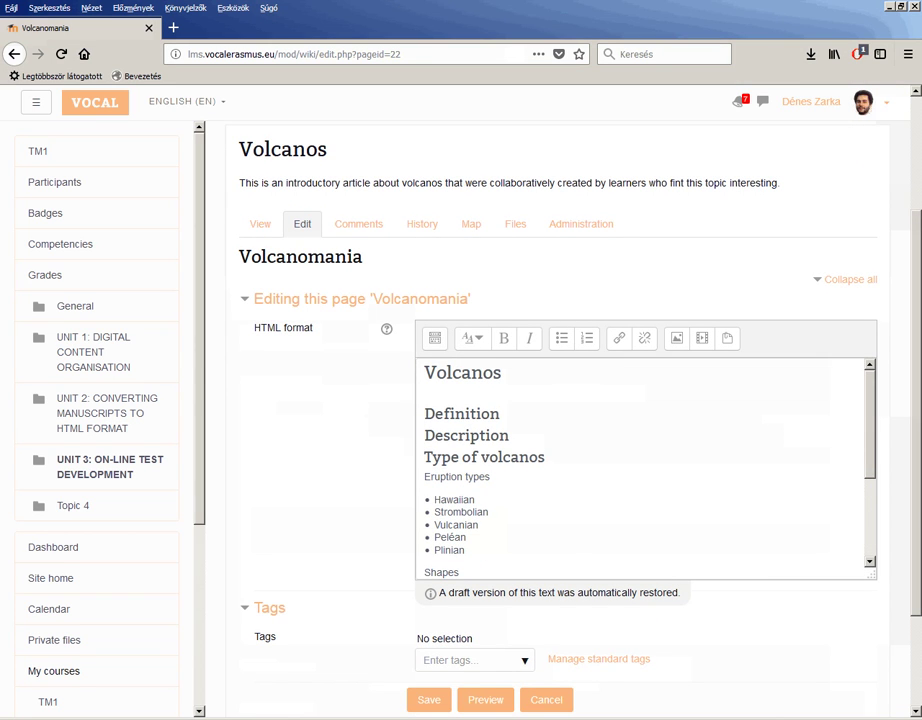
scroll(874, 461, "down", 3)
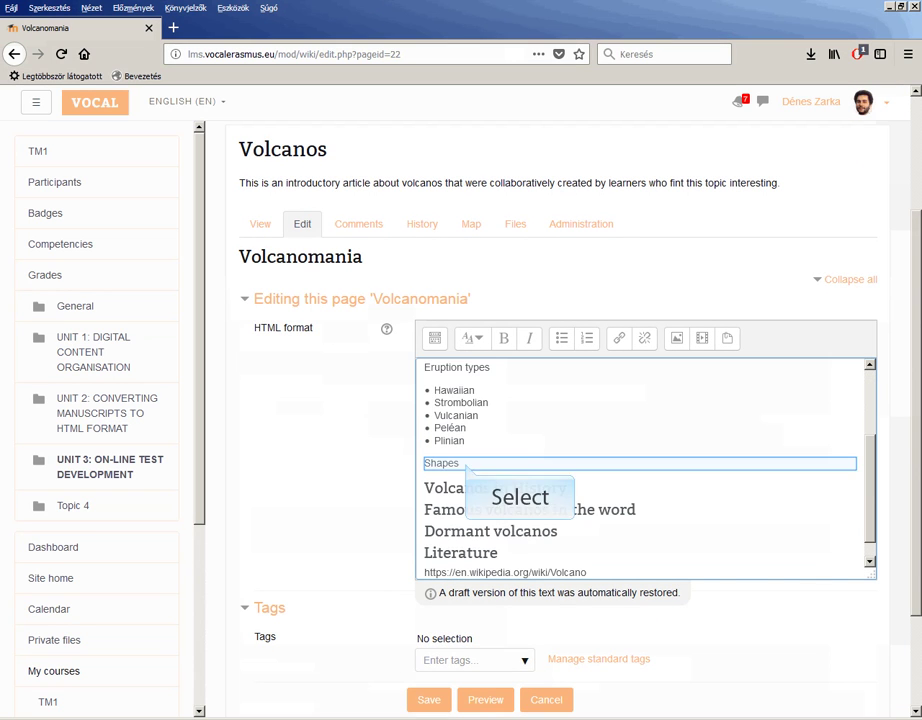
left_click(459, 463)
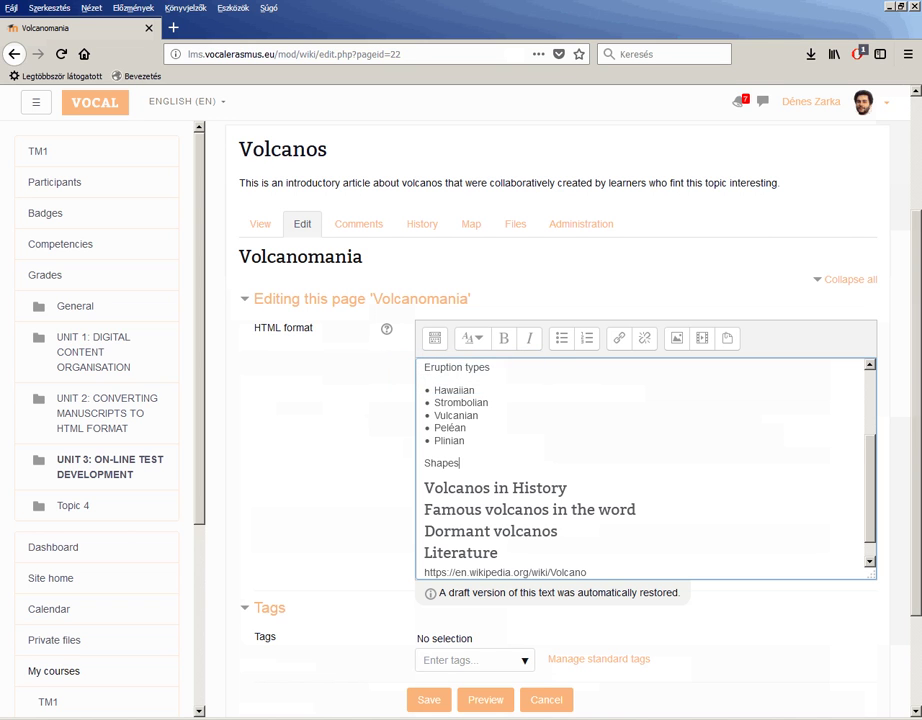
key("Return")
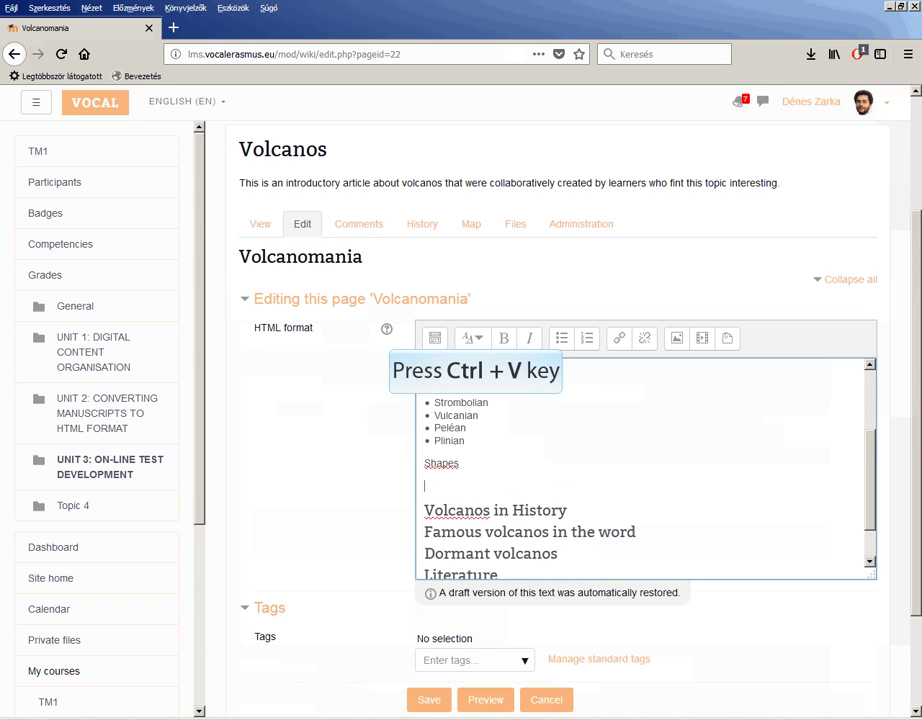
key("ctrl+v")
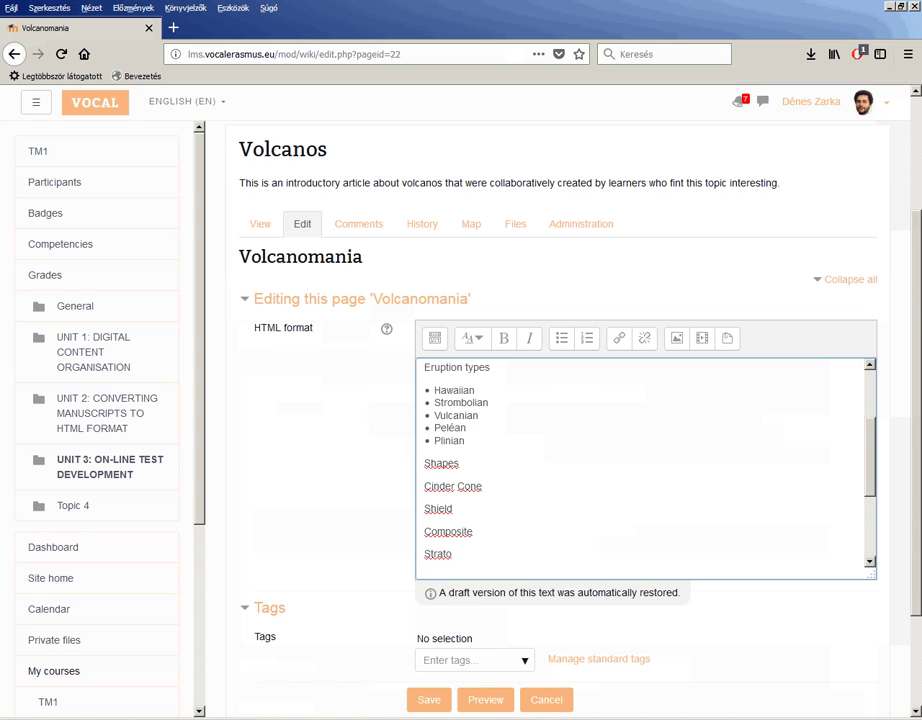
left_click_drag(424, 463, 457, 553)
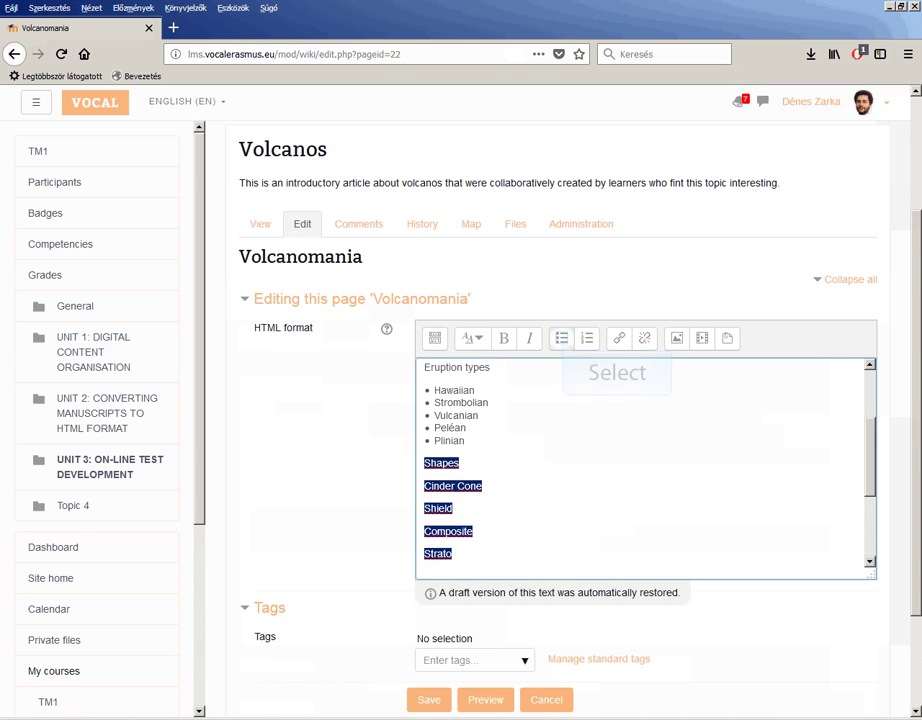
left_click(561, 338)
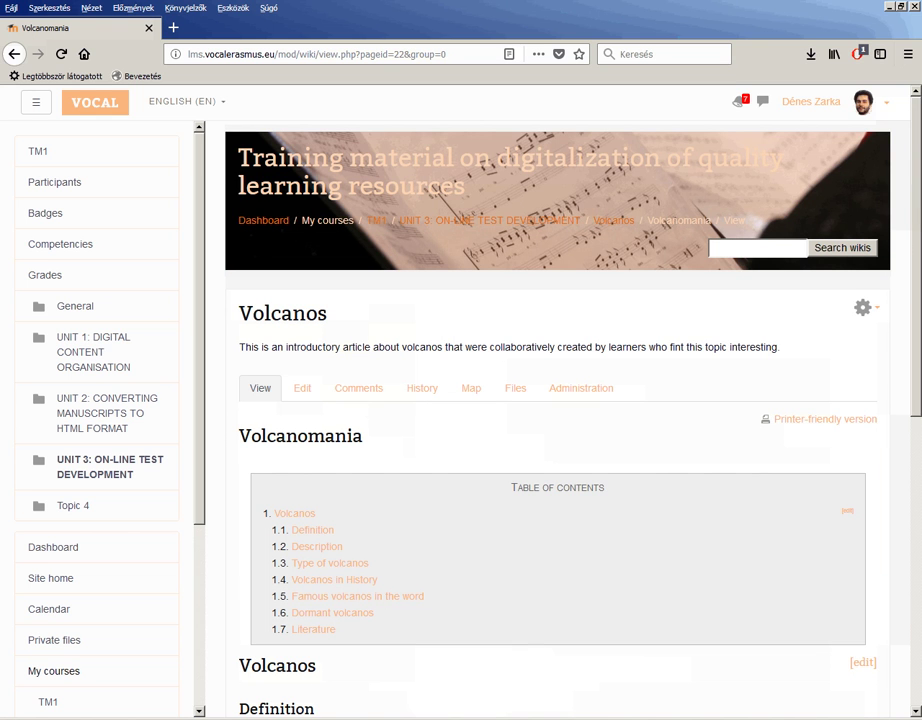
Check the eruption and shape lists on the saved Volcanomania page and open the page's version history.
scroll(451, 673, "down", 3)
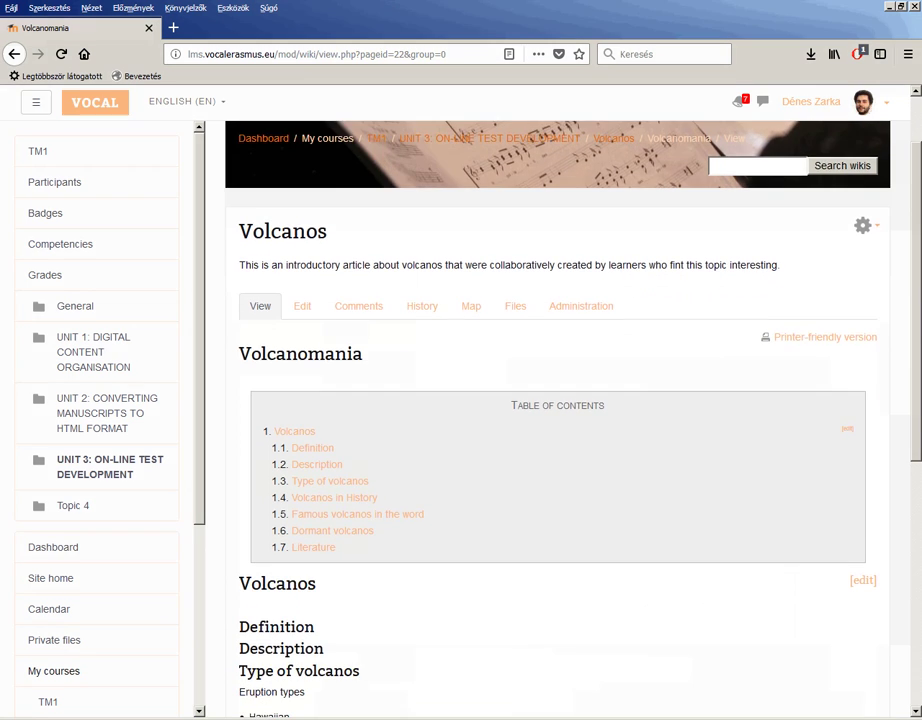
scroll(451, 677, "down", 2)
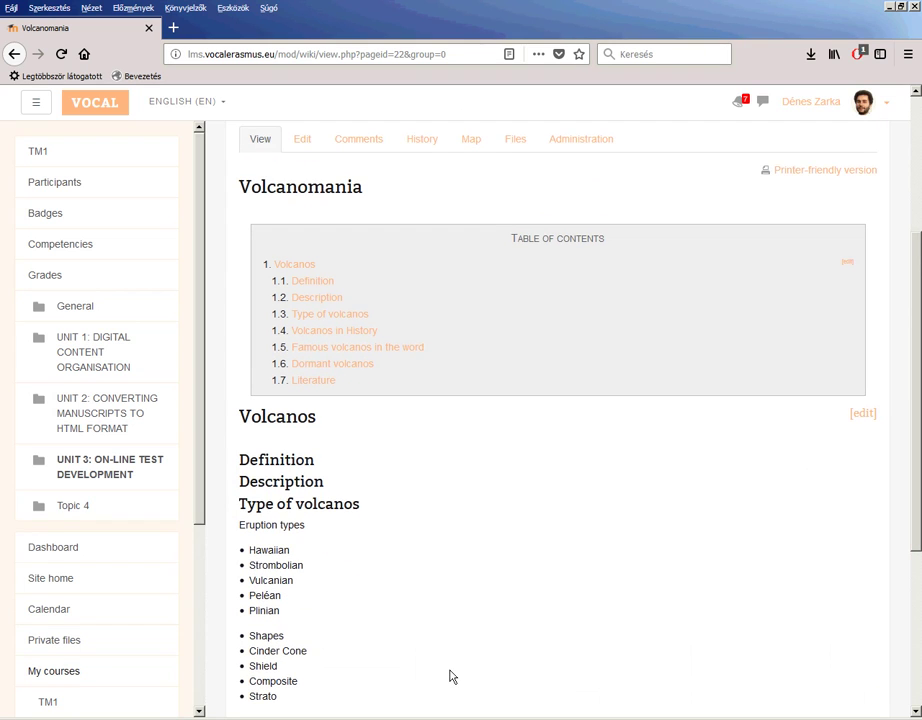
scroll(451, 677, "down", 2)
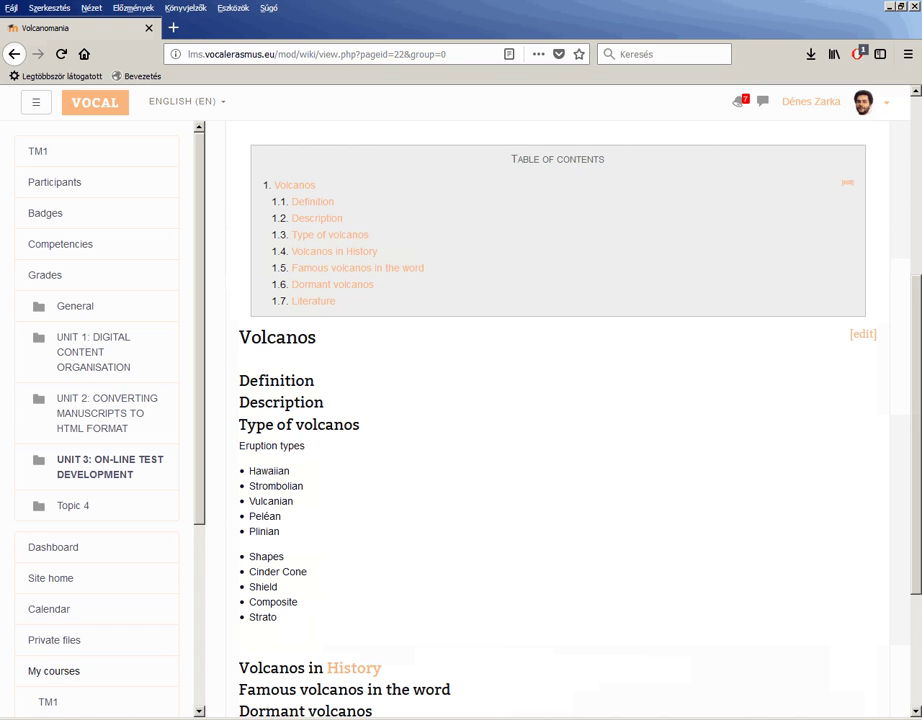
scroll(412, 566, "up", 2)
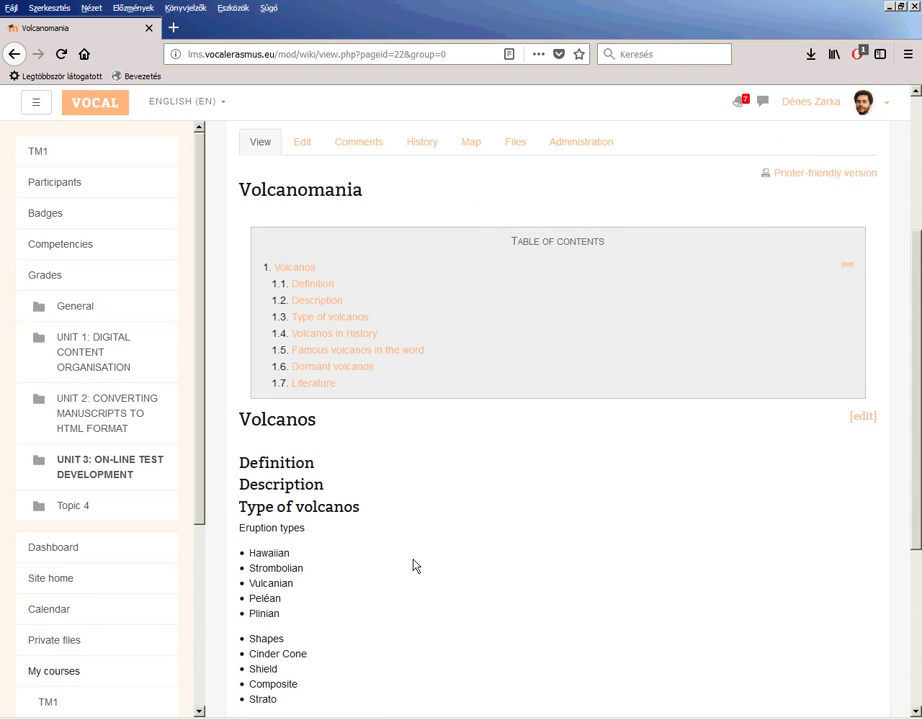
left_click(421, 142)
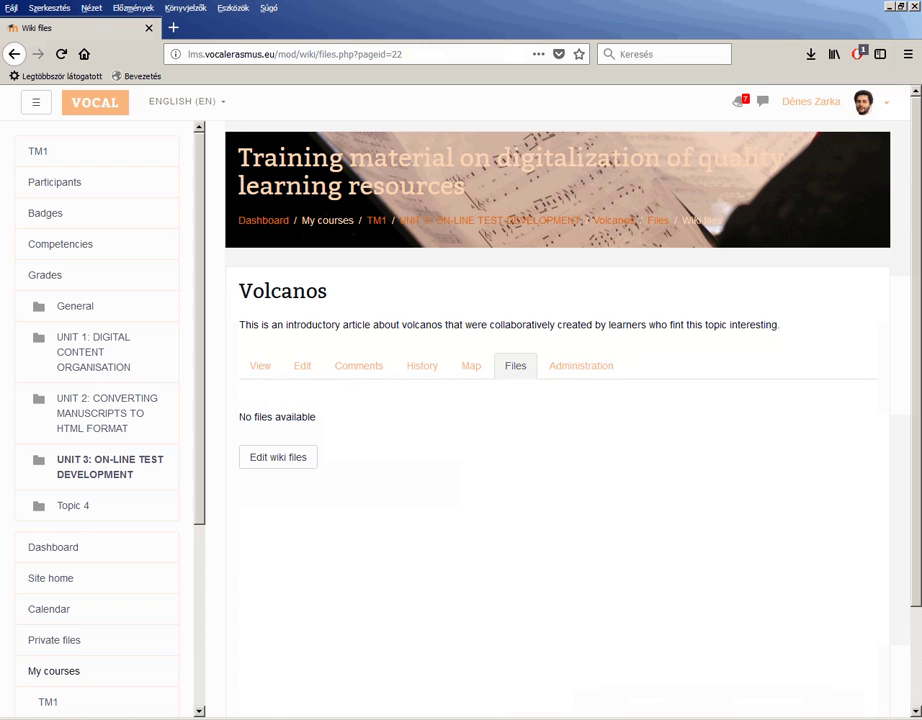
Open the wiki's administration page and view the removable pages, first listing all pages and then only the orphaned ones.
left_click(581, 365)
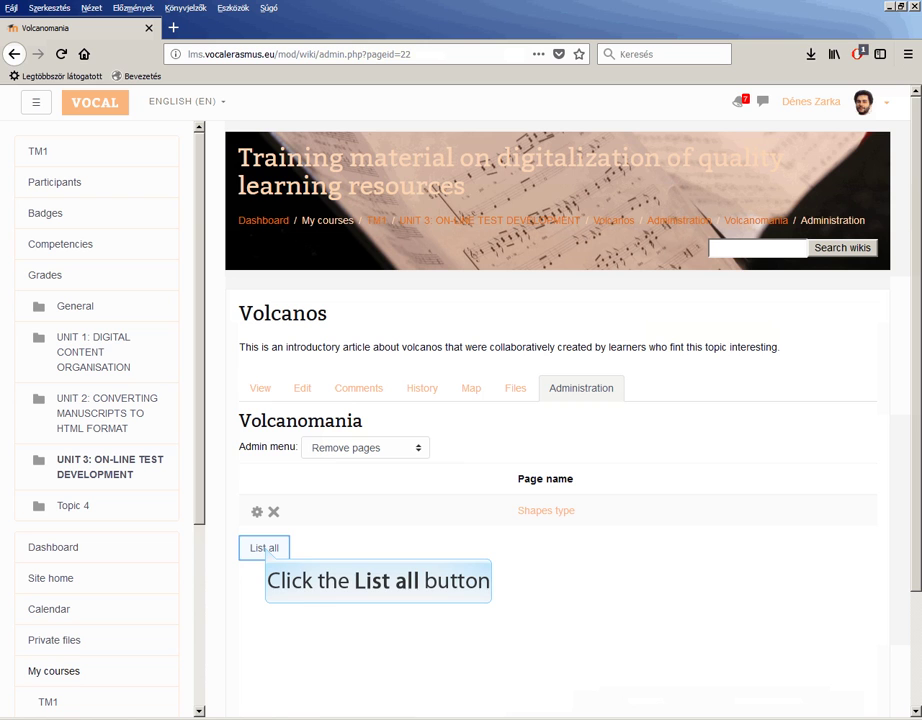
left_click(264, 548)
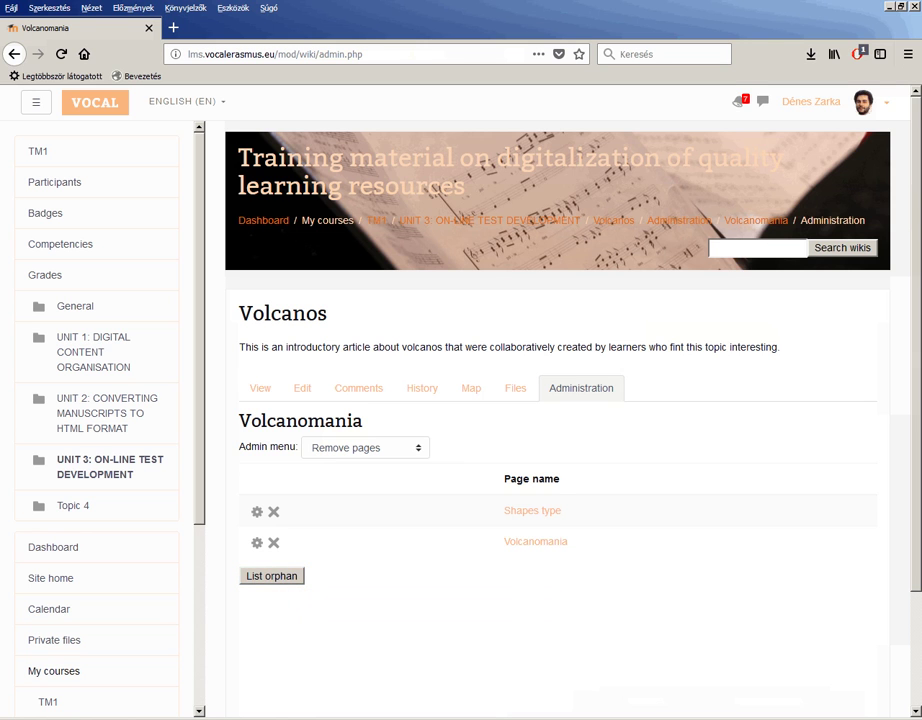
left_click(272, 576)
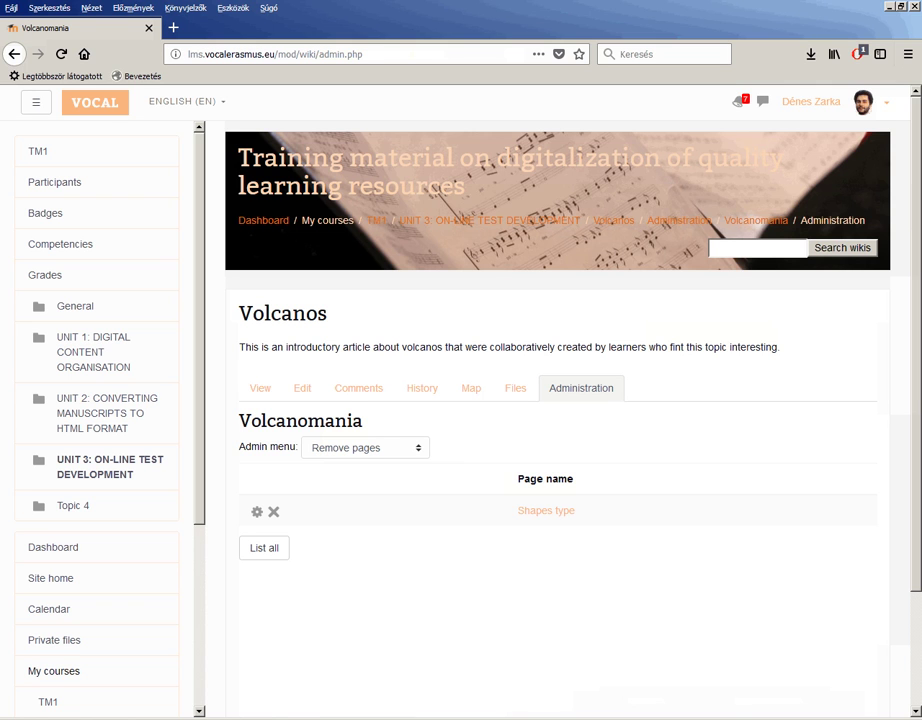
Switch the account's role in the course to Student.
key("Tab")
key("Return")
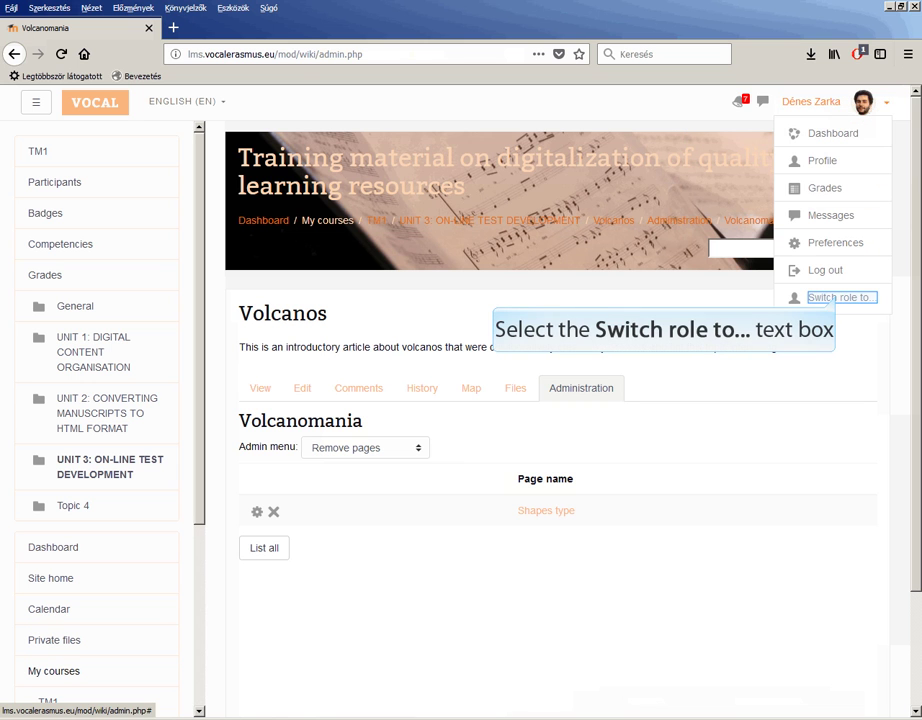
key("Return")
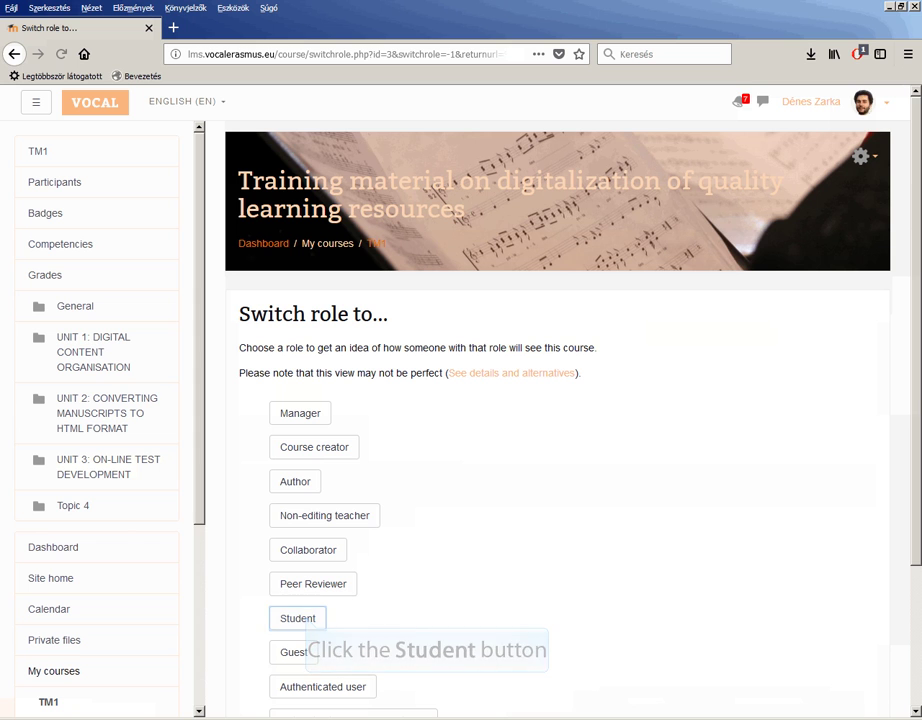
key("Return")
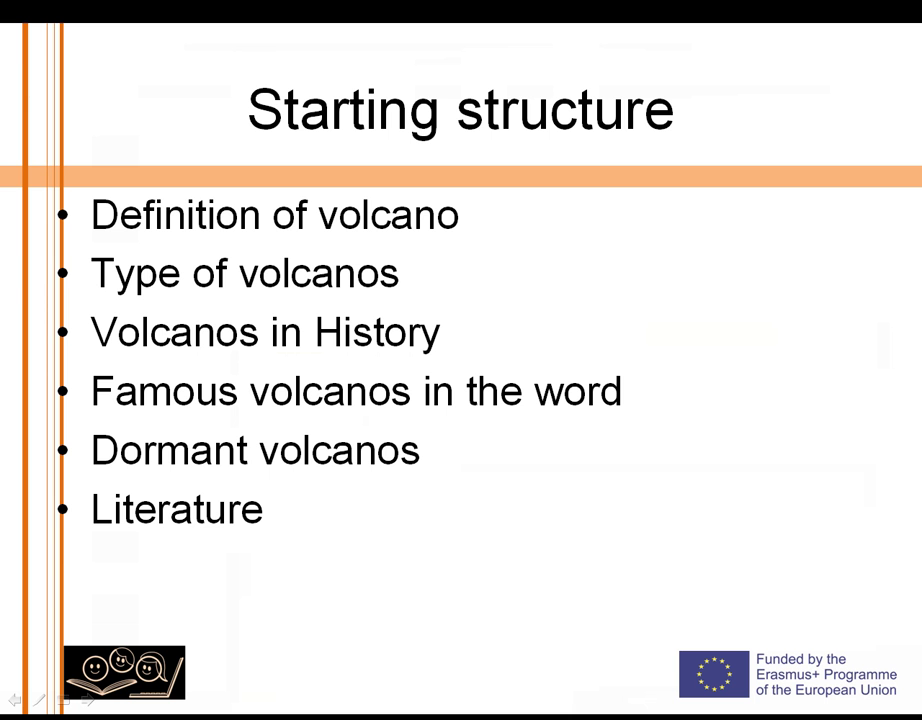
key("Right")
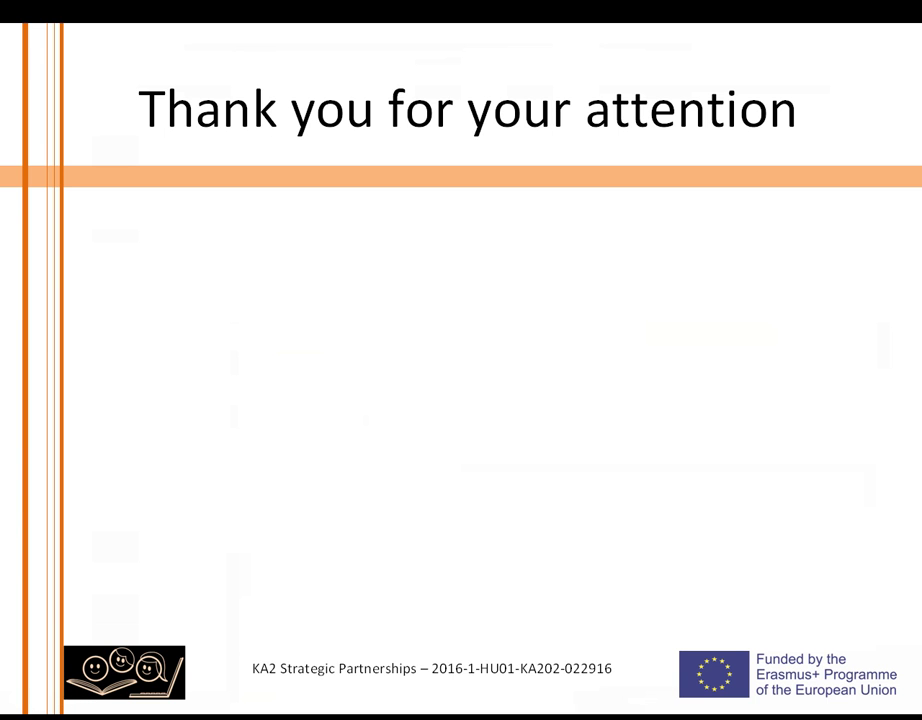